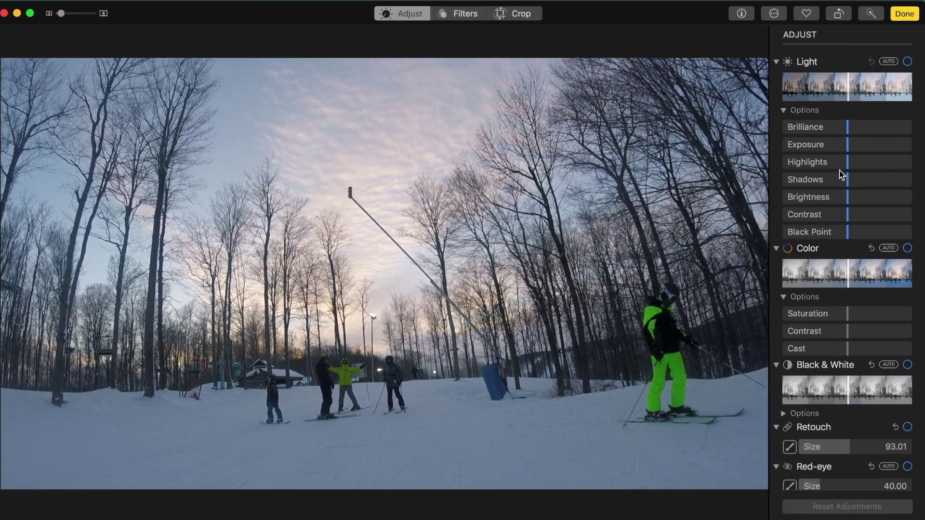
# - Raise the ski photo's Brilliance to 0.48
pyautogui.scroll(-3, 839, 170)
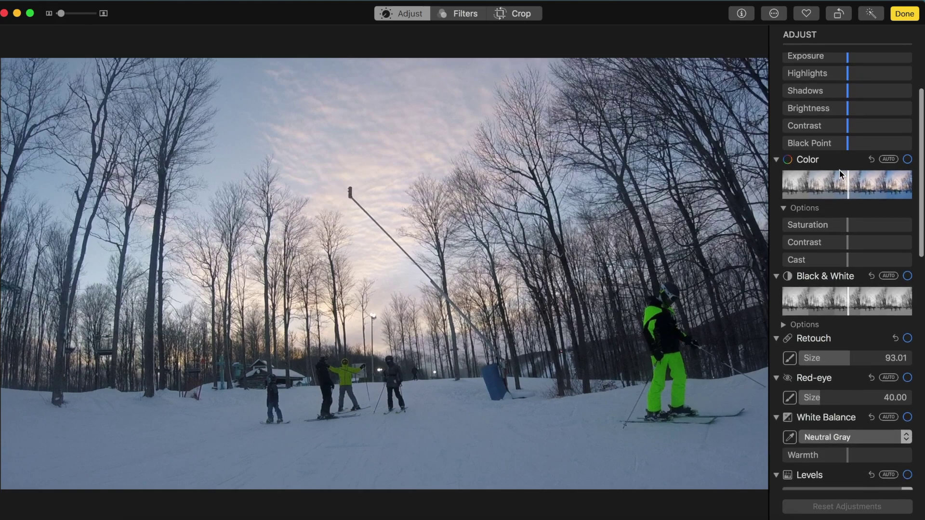
pyautogui.scroll(3, 839, 170)
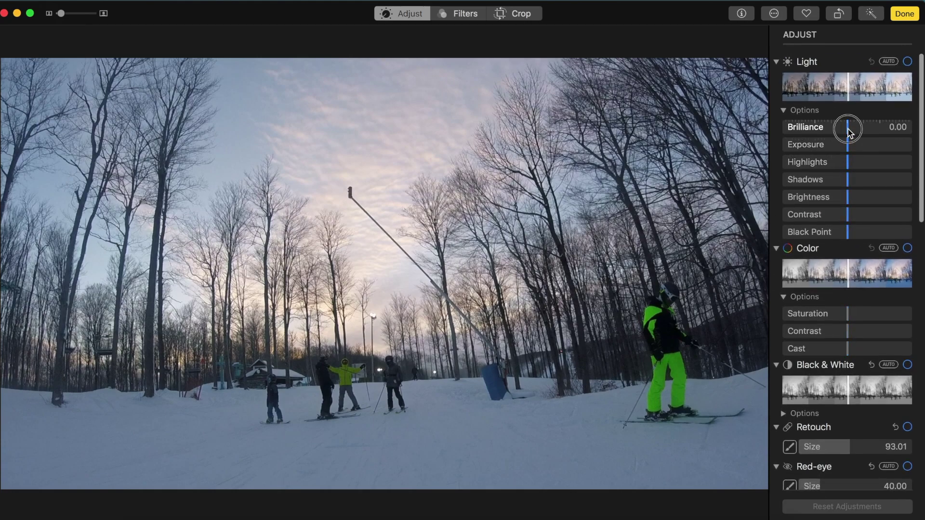
pyautogui.moveTo(847, 126); pyautogui.dragTo(868, 126)
# - Add a control point to the RGB curve in the Curves section
pyautogui.scroll(-10, 850, 233)
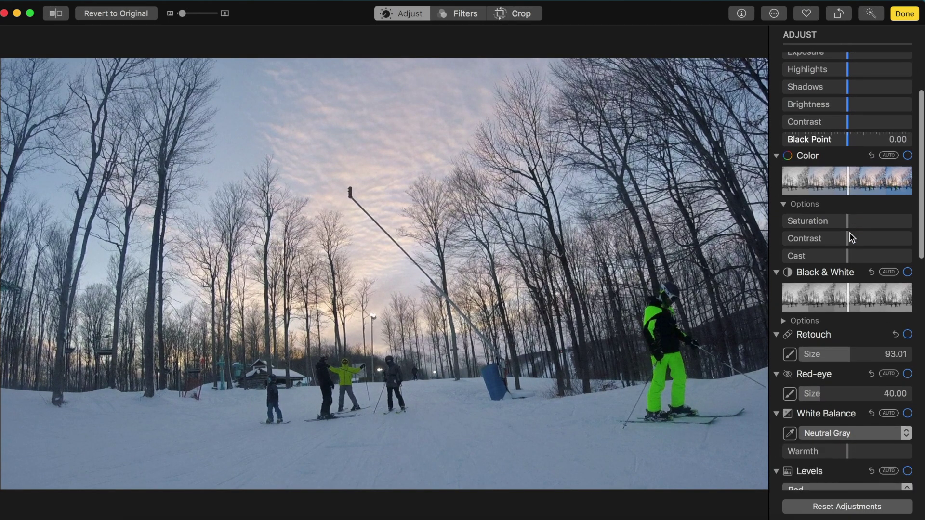
pyautogui.scroll(-5, 850, 234)
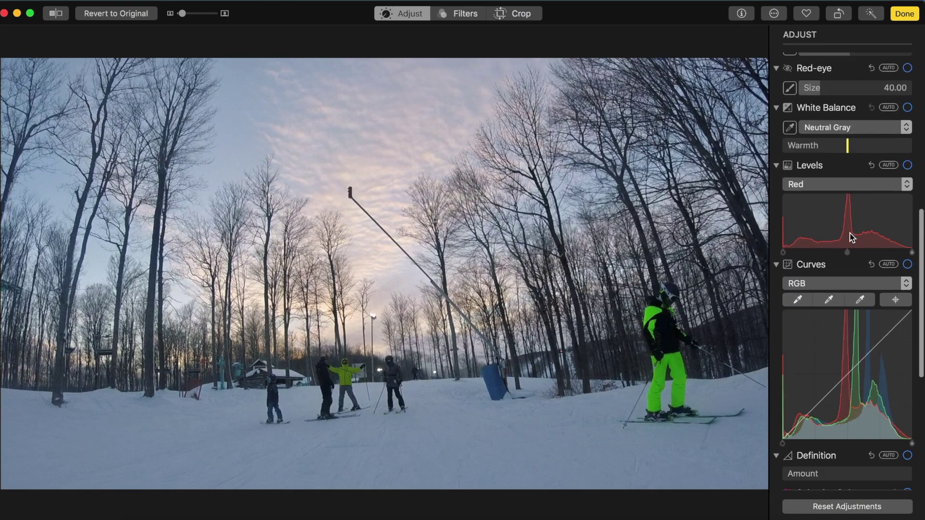
pyautogui.click(864, 346)
# - Reshape the RGB curve points, ending with an upward bend that brightens the ski photo
pyautogui.moveTo(863, 346); pyautogui.dragTo(823, 321)
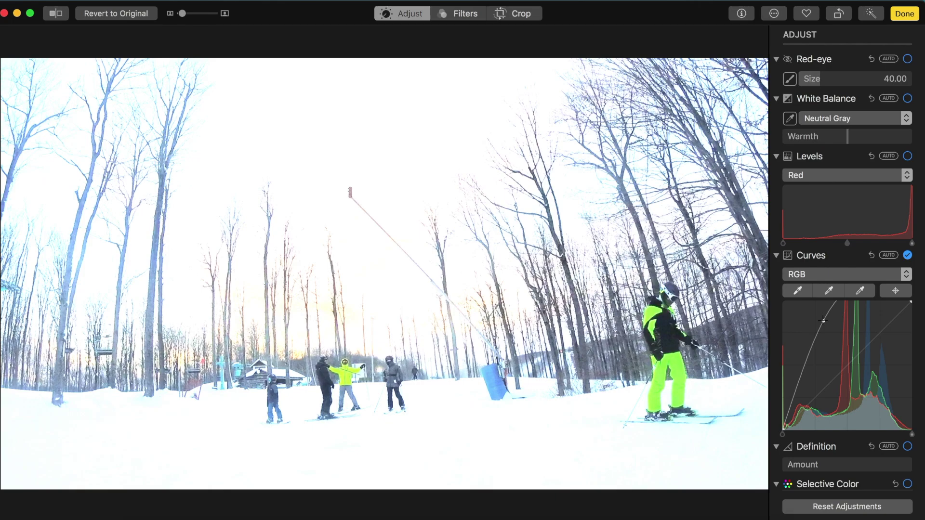
pyautogui.moveTo(823, 320); pyautogui.dragTo(828, 394)
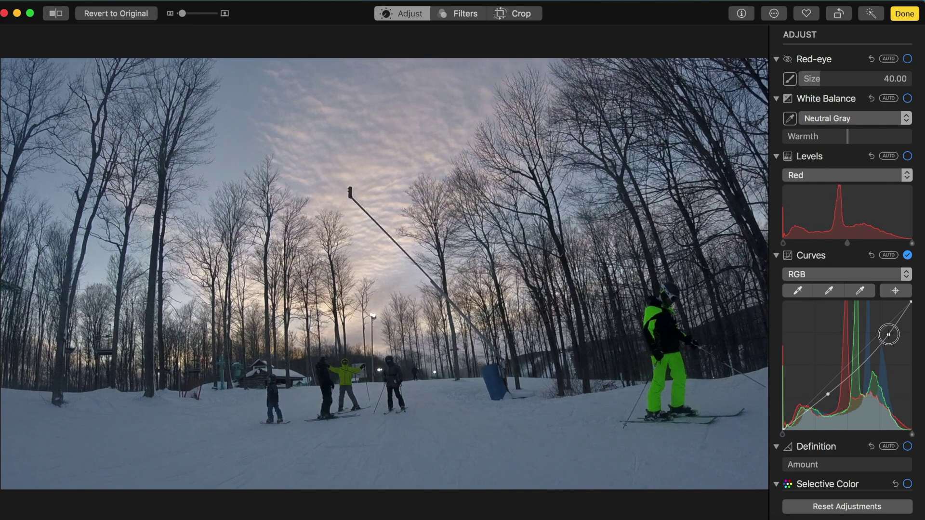
pyautogui.moveTo(888, 331); pyautogui.dragTo(861, 321)
pyautogui.scroll(-6, 866, 355)
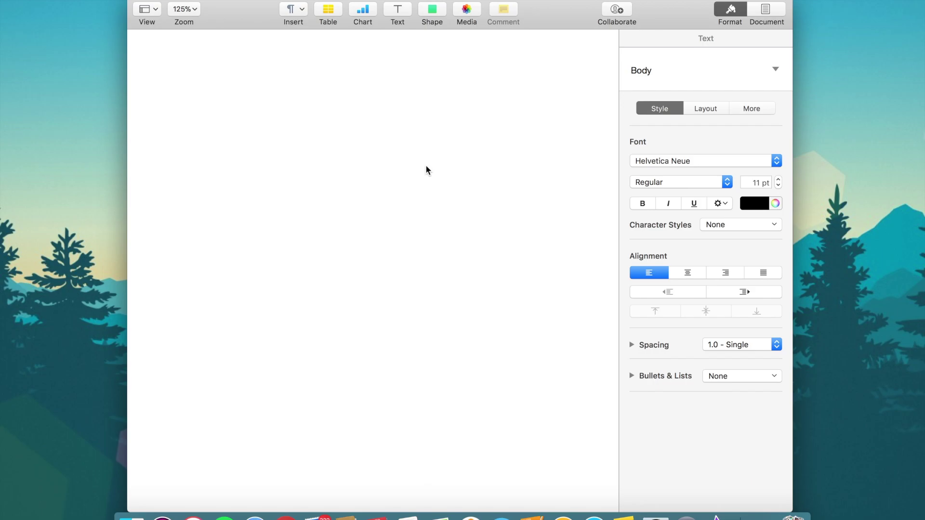
# - Insert the bowling ball and pins emoji at the document's start, then select it
pyautogui.press('ctrl+super+space')
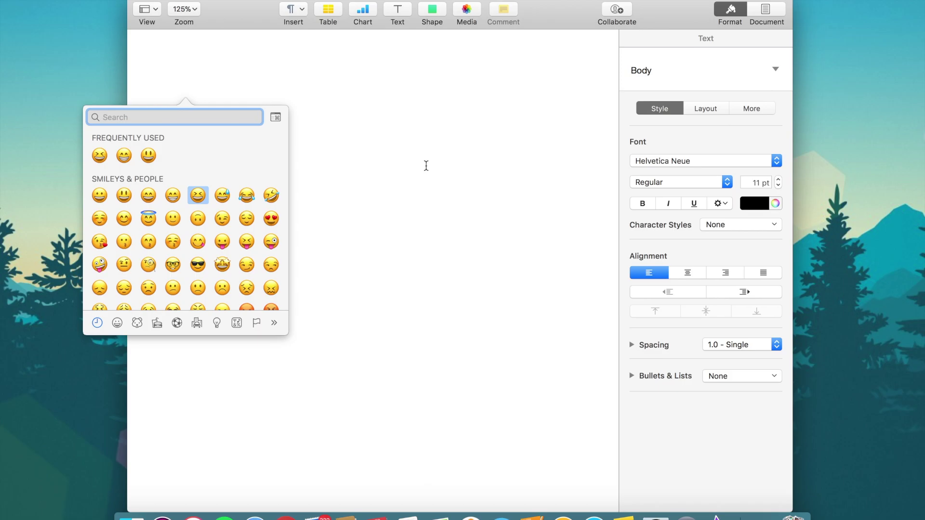
pyautogui.scroll(-15, 184, 290)
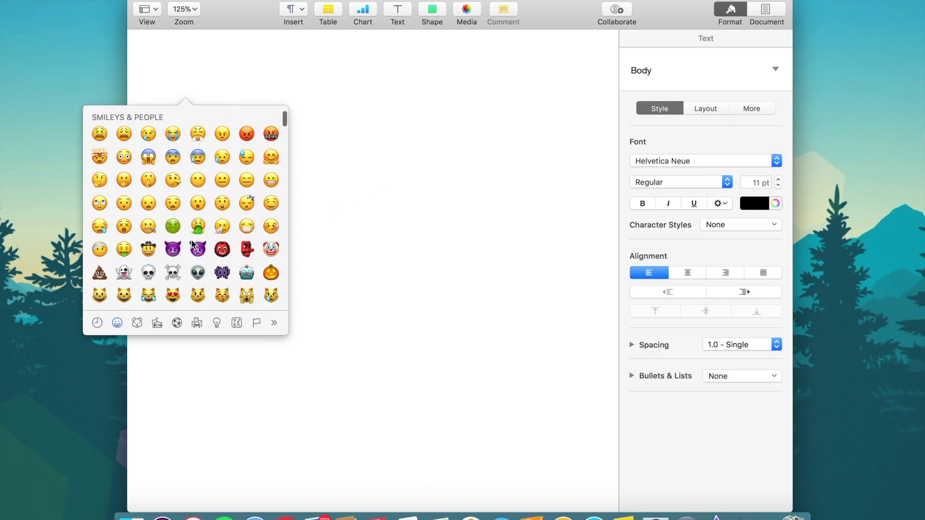
pyautogui.click(154, 330)
pyautogui.scroll(-10, 226, 260)
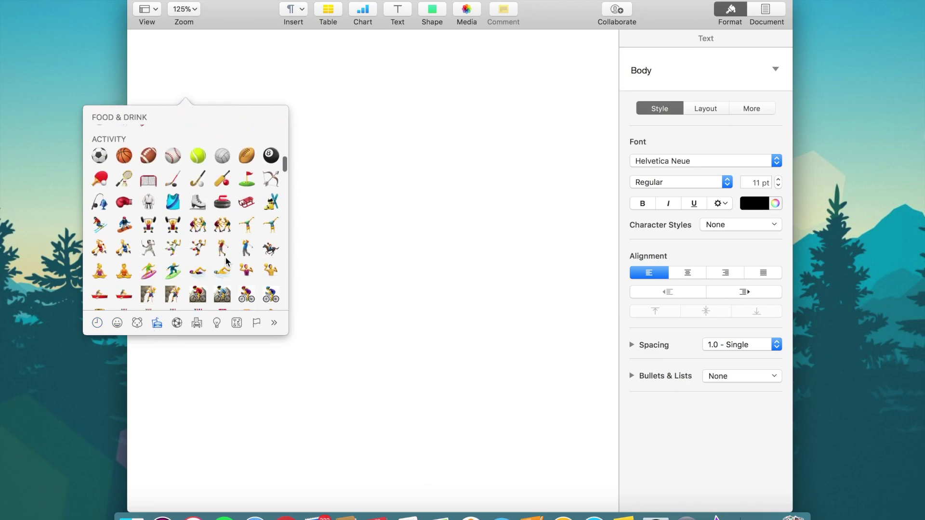
pyautogui.scroll(-5, 227, 260)
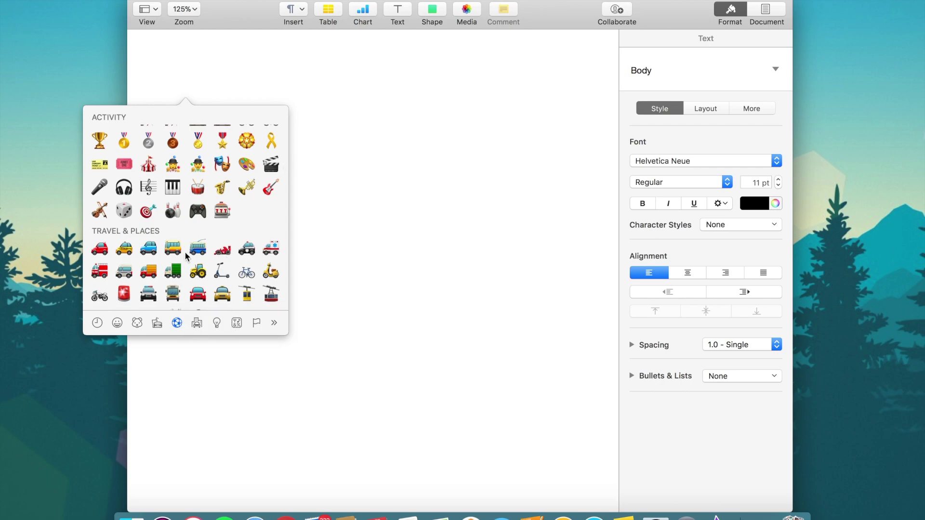
pyautogui.scroll(3, 184, 238)
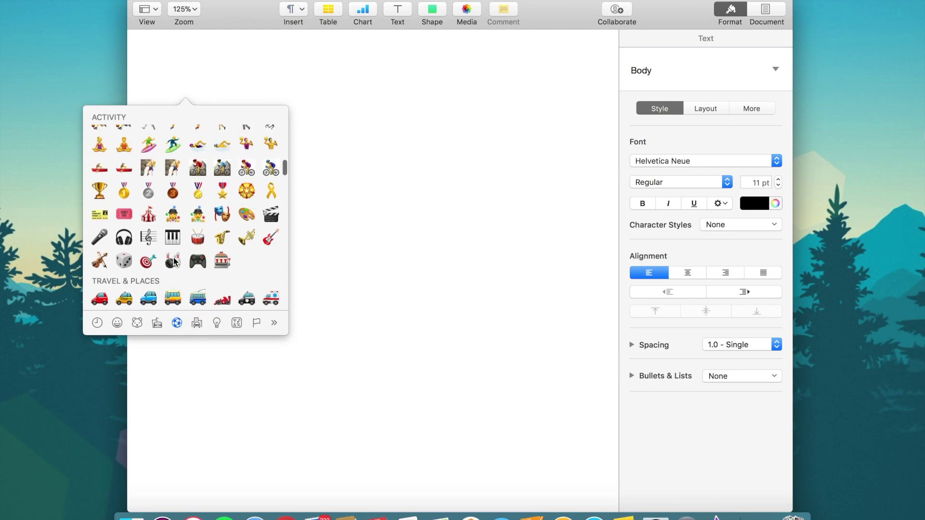
pyautogui.click(172, 261)
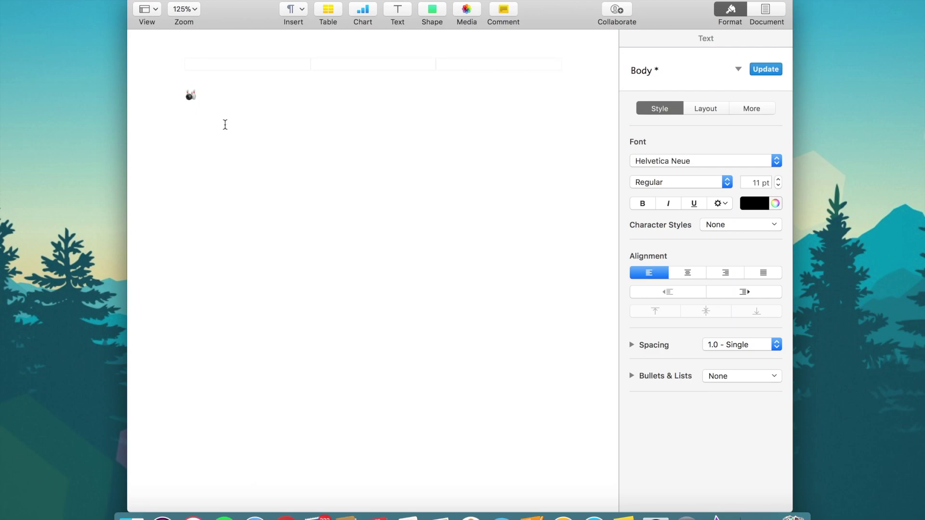
pyautogui.moveTo(204, 97)
pyautogui.mouseDown()
pyautogui.moveTo(180, 95)
pyautogui.moveTo(196, 95)
pyautogui.mouseUp()
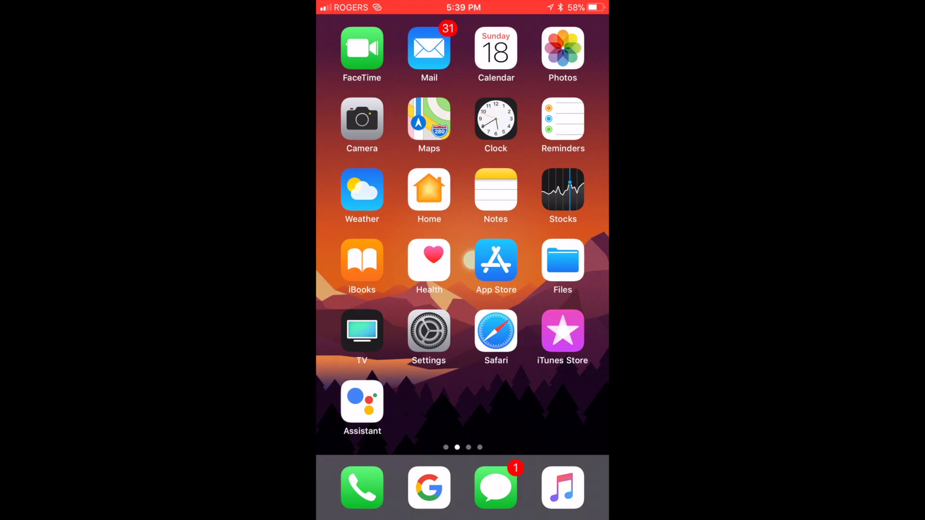
# - Switch on Personal Hotspot in the iPhone's Settings
pyautogui.click(428, 330)
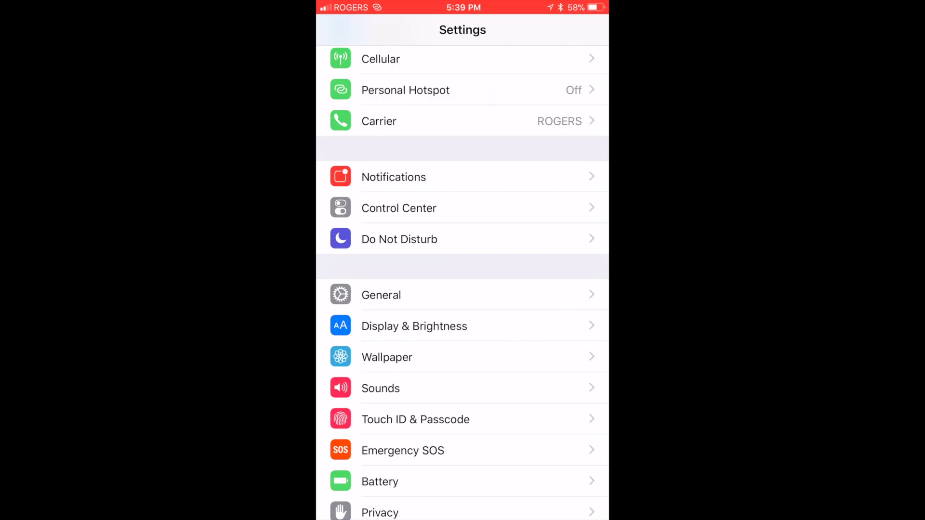
pyautogui.click(405, 90)
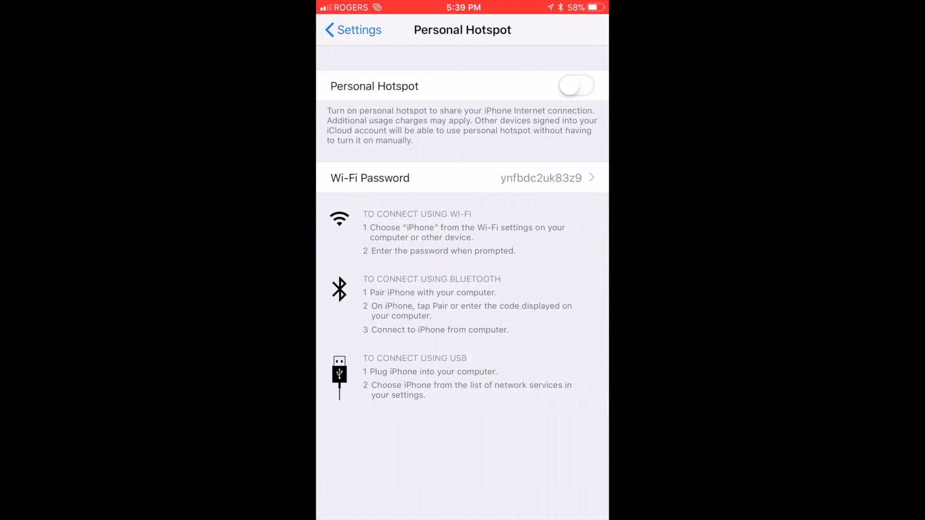
pyautogui.click(577, 85)
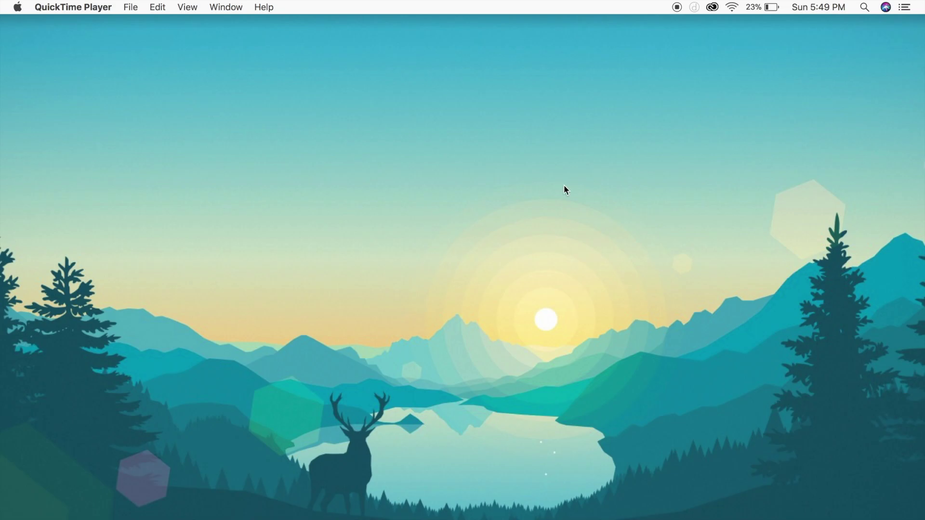
# - Join the iPhone hotspot Wi-Fi network from the menu bar
pyautogui.click(733, 7)
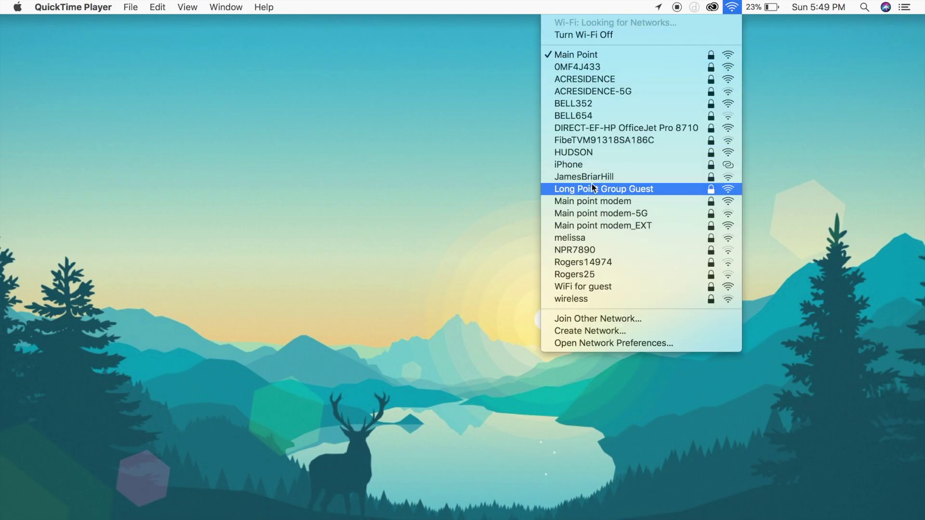
pyautogui.click(611, 165)
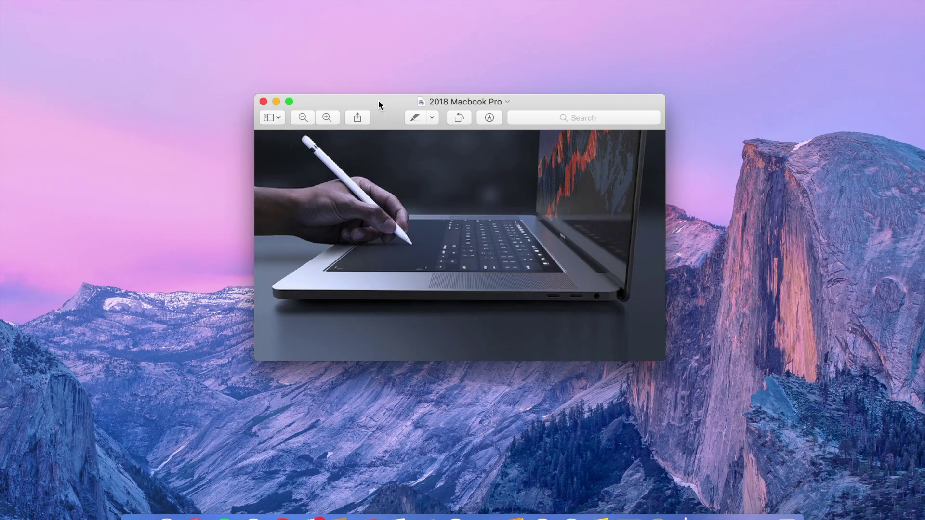
# - Add the Red tag to the '2018 Macbook Pro' image
pyautogui.click(508, 102)
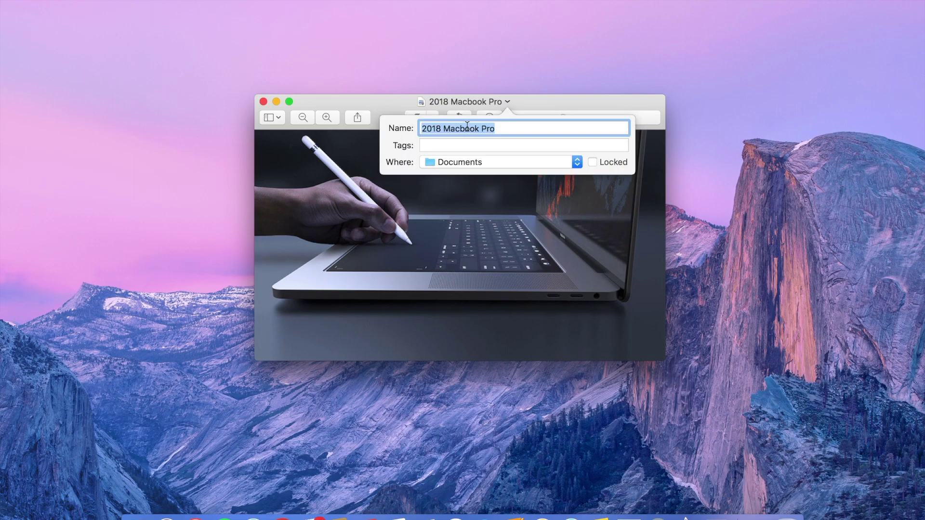
pyautogui.click(437, 145)
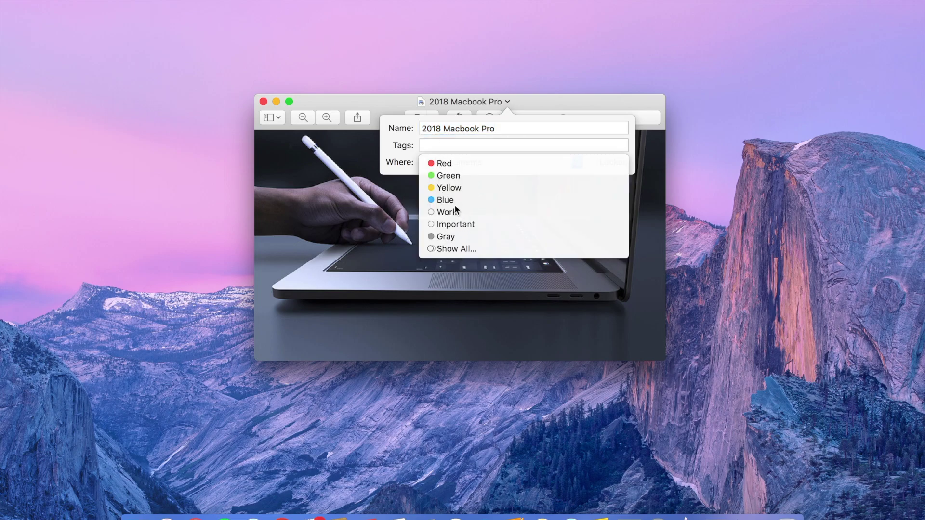
pyautogui.click(450, 163)
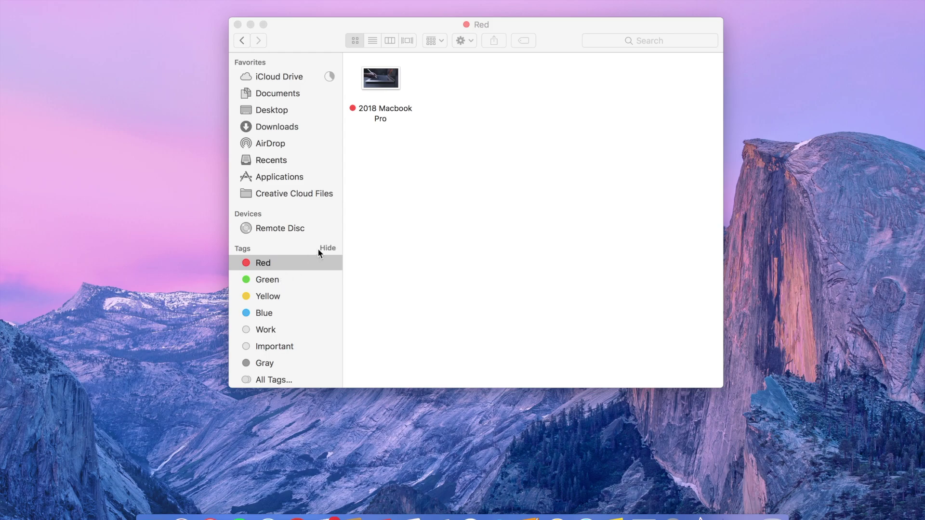
pyautogui.click(504, 116)
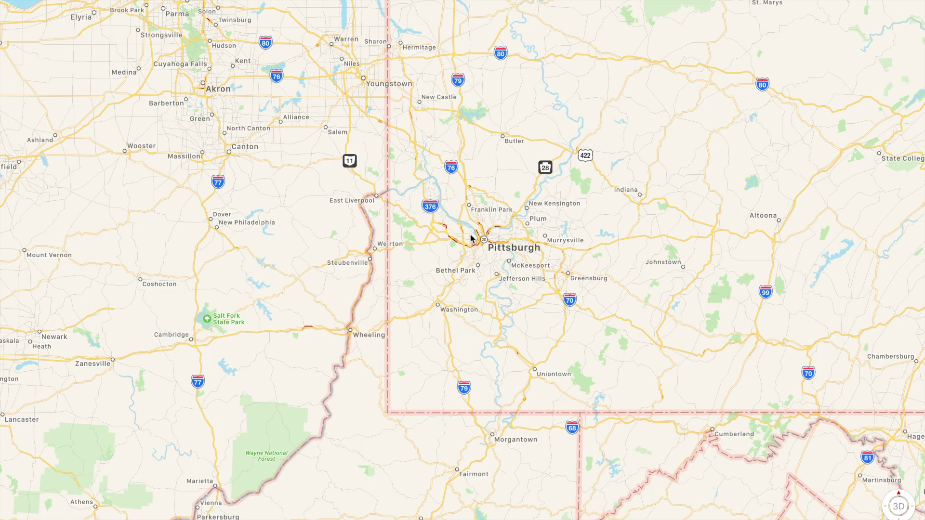
# - Pan westward and zoom to recentre the map on the Pittsburgh area
pyautogui.moveTo(467, 211); pyautogui.dragTo(339, 190)
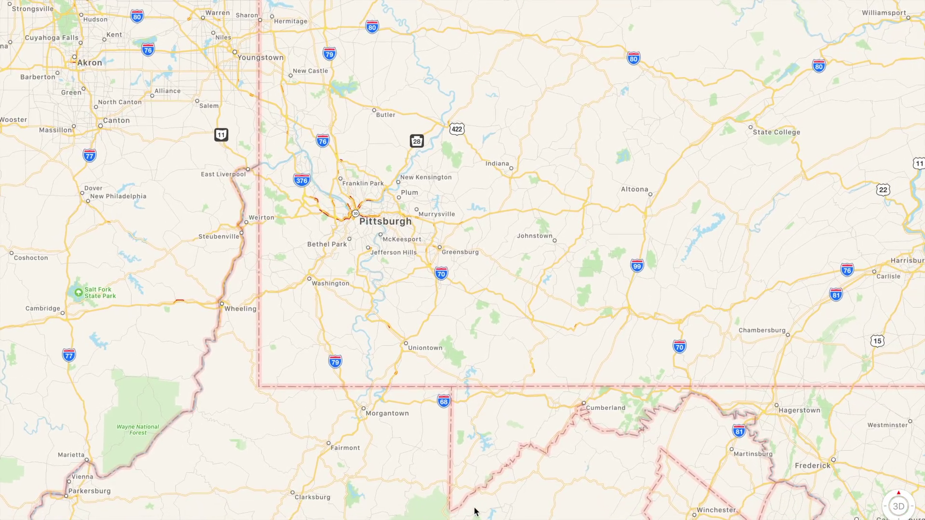
pyautogui.moveTo(404, 299); pyautogui.dragTo(510, 307)
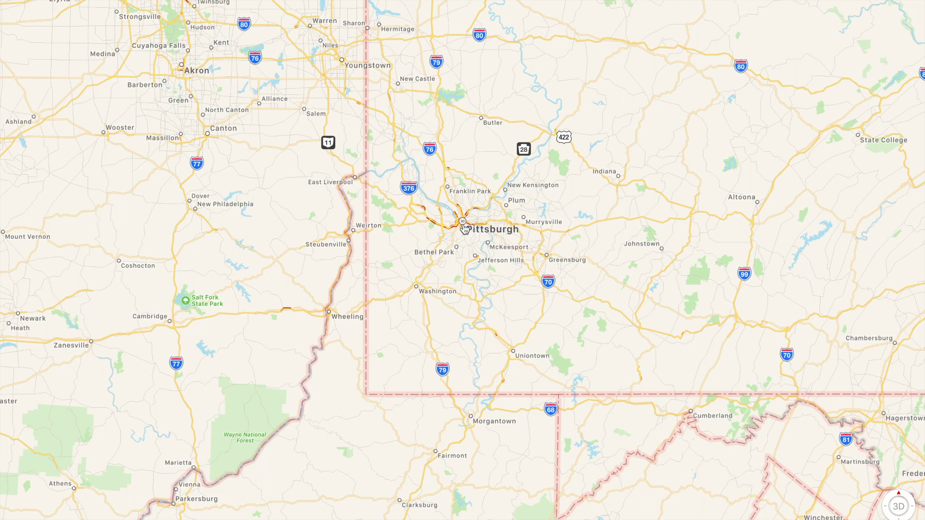
pyautogui.scroll(8, 464, 229)
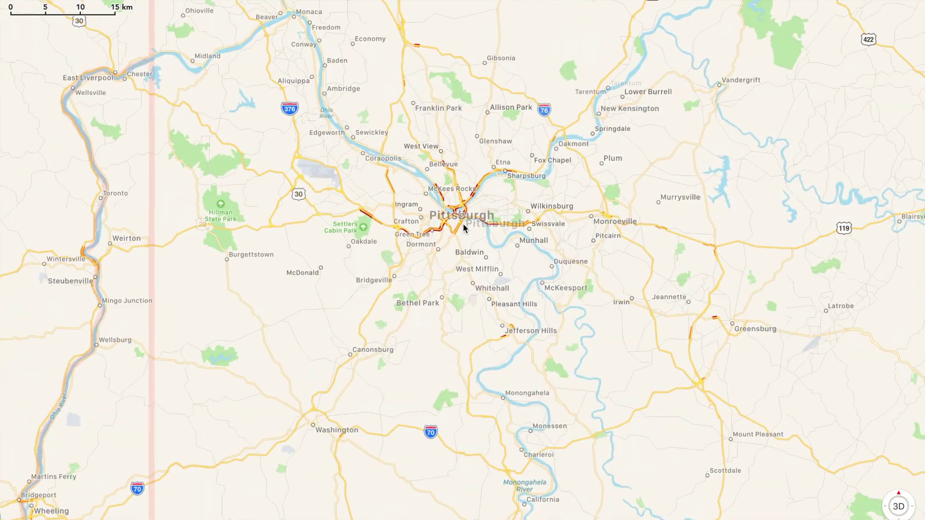
pyautogui.scroll(-5, 480, 222)
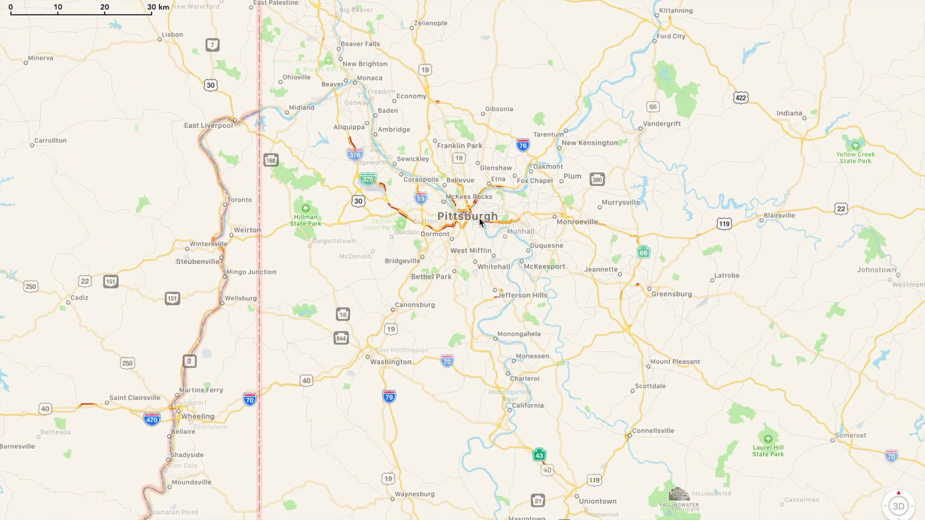